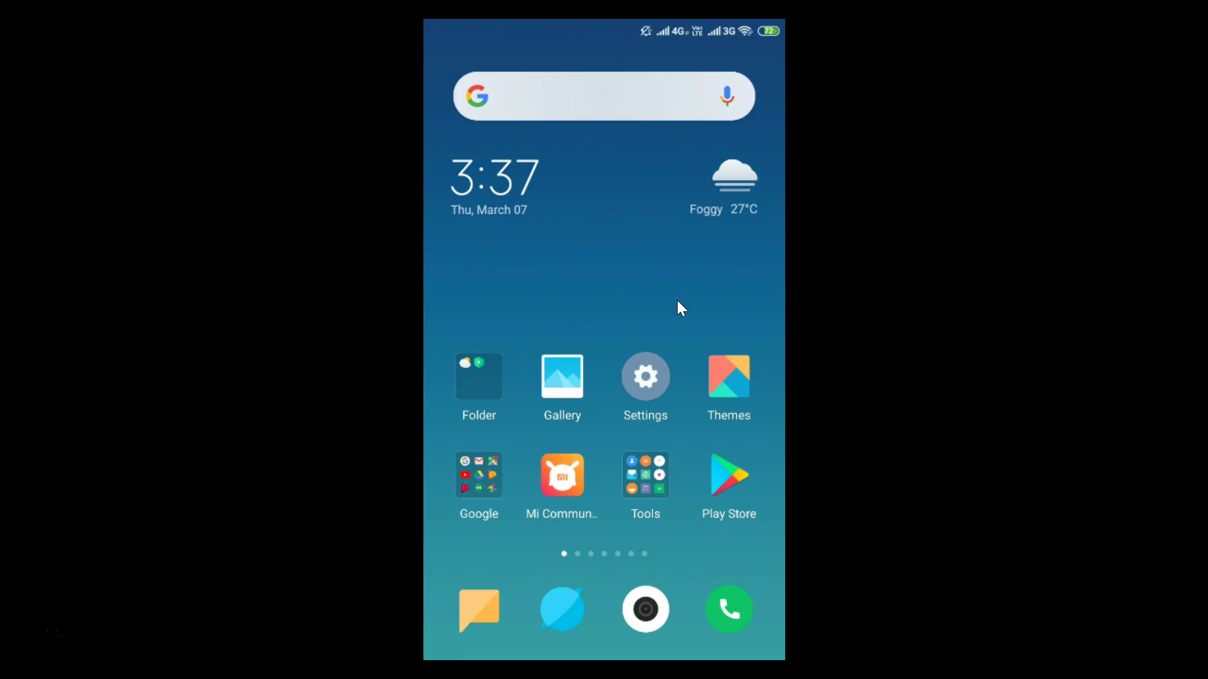
# Step: Launch the Google Play Store from the Android home screen
pyautogui.click(730, 485)
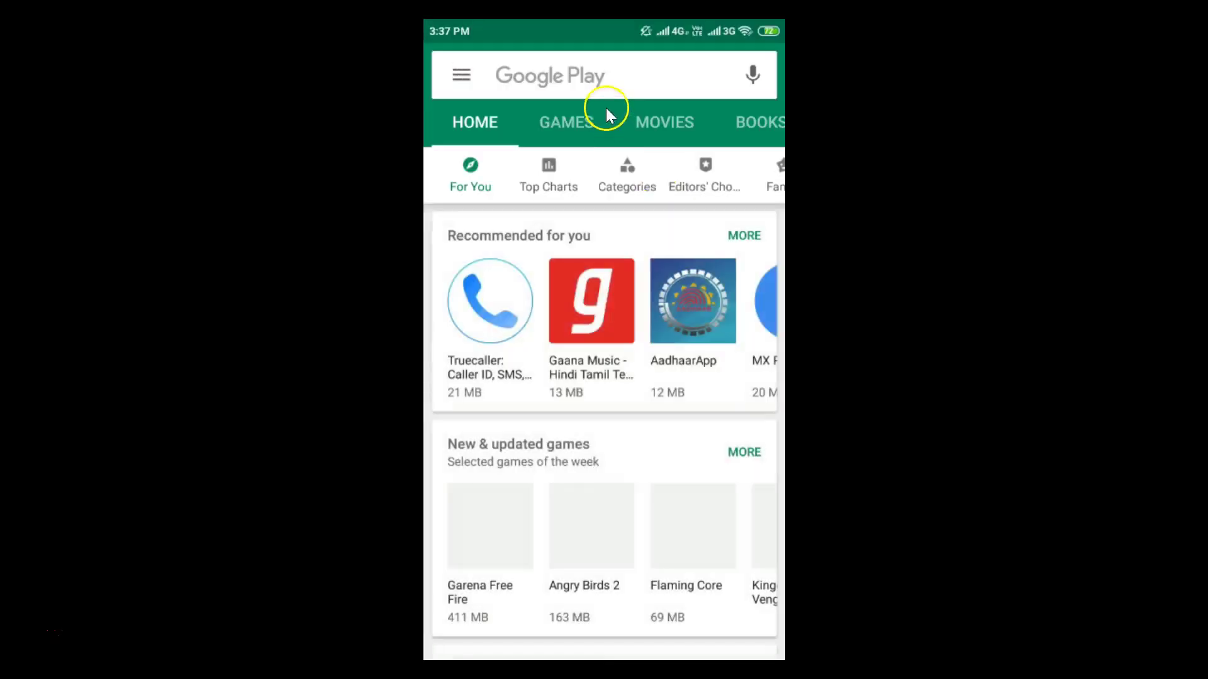
# Step: Search the Play Store for 'viber' and install the Viber Messenger update
pyautogui.click(610, 76)
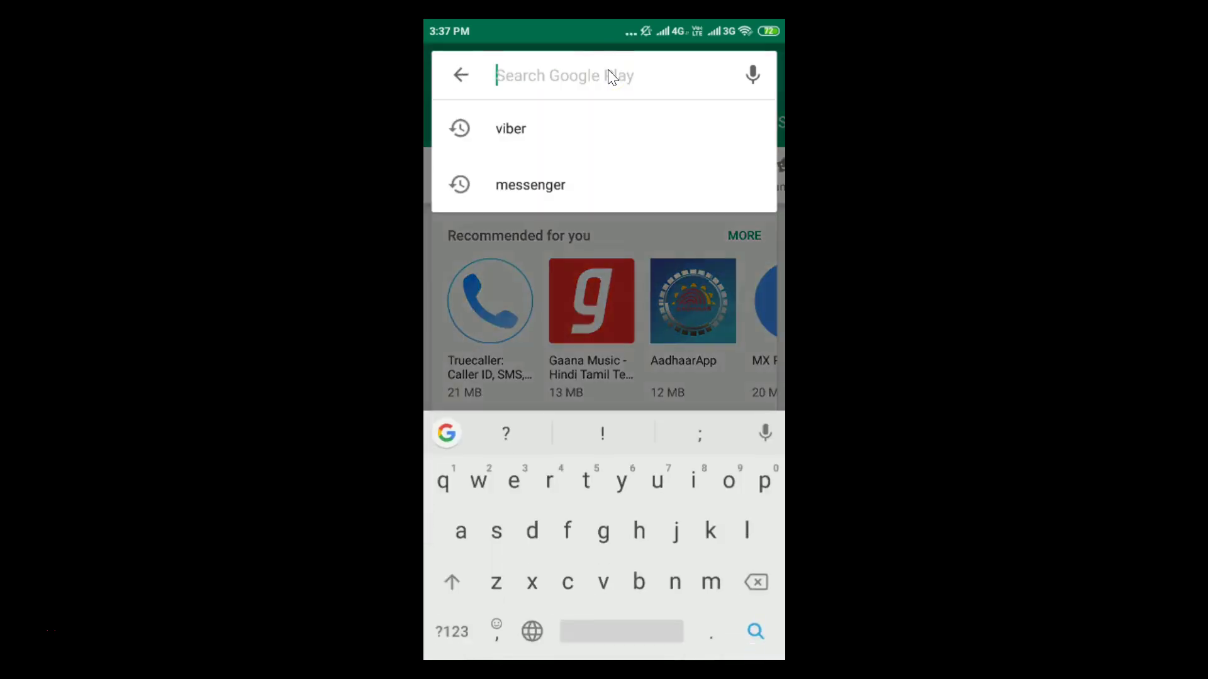
pyautogui.write('vi')
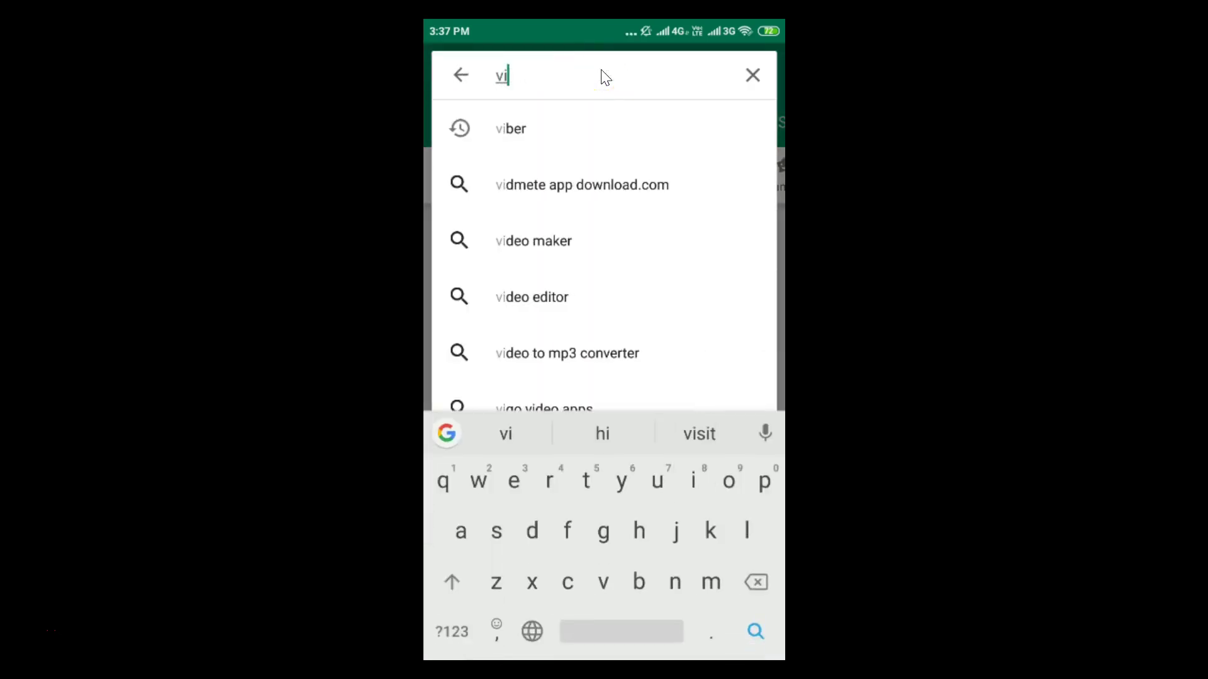
pyautogui.write('ber')
pyautogui.press('Return')
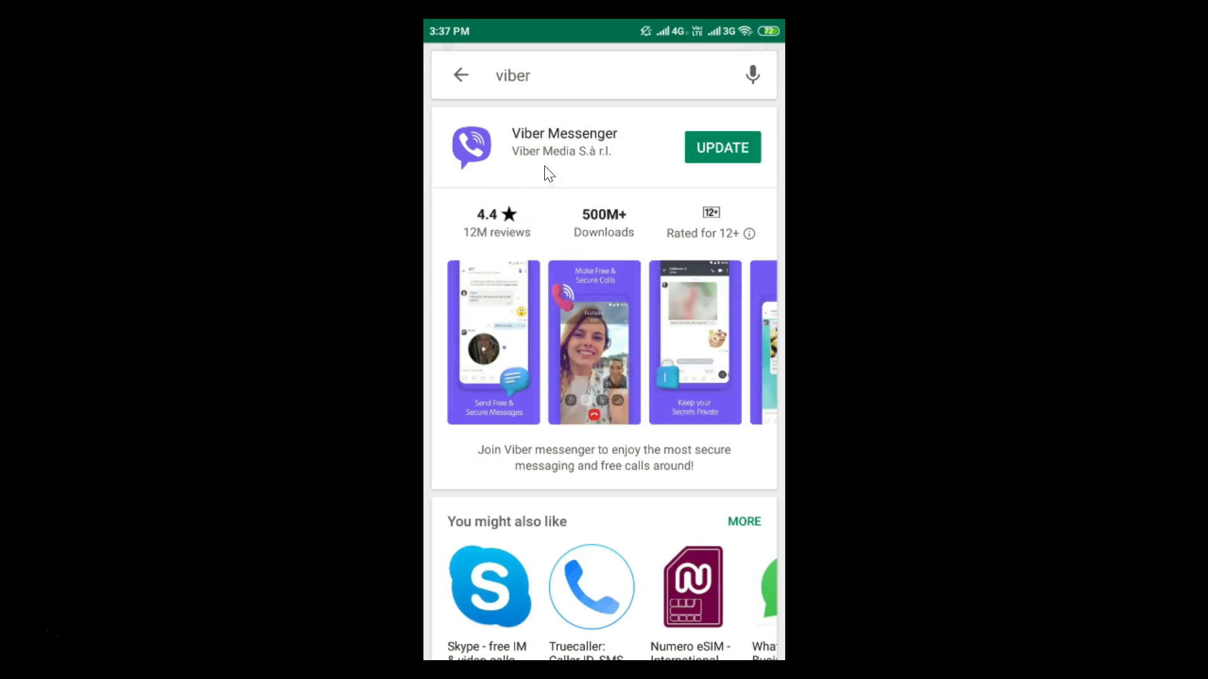
pyautogui.click(714, 147)
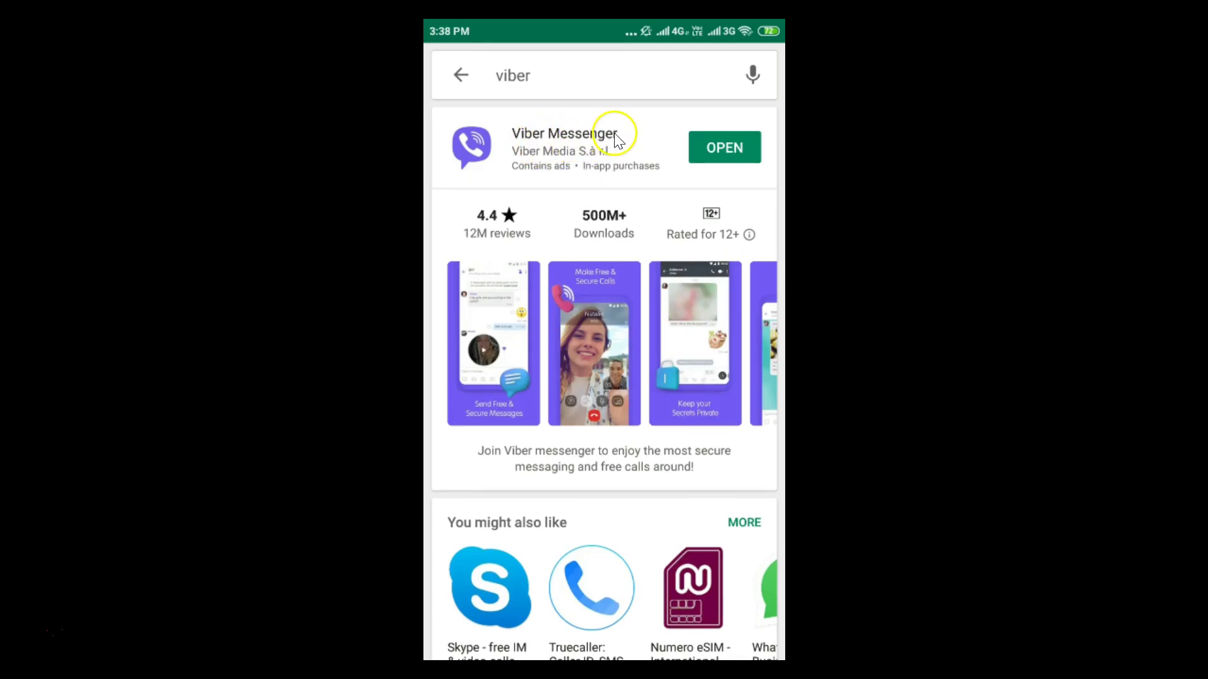
# Step: Open the updated Viber and dismiss the 'Contacts and calls' promo panel
pyautogui.click(706, 147)
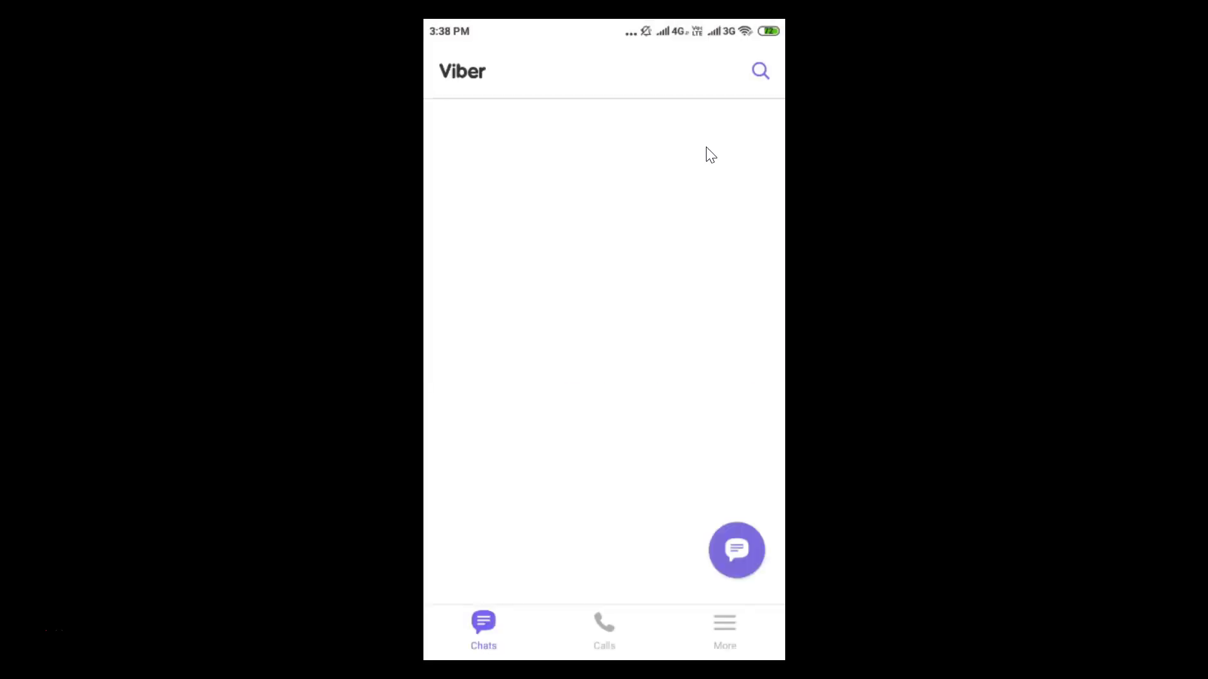
pyautogui.click(624, 276)
pyautogui.click(577, 292)
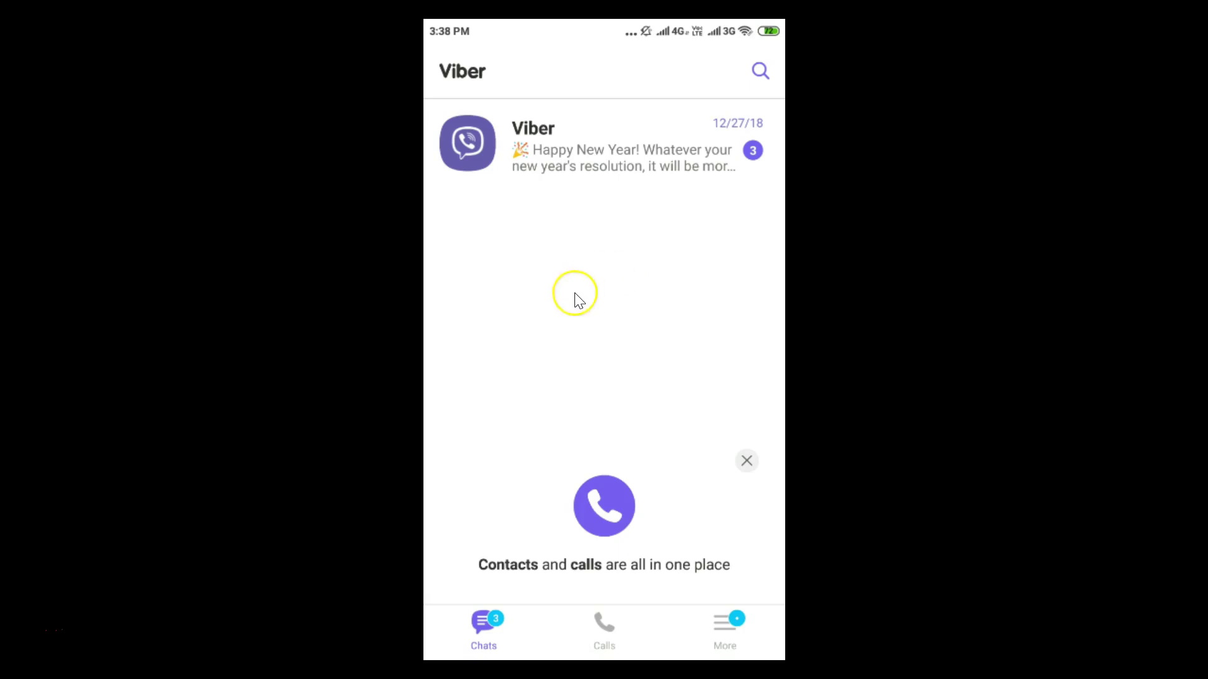
pyautogui.click(639, 268)
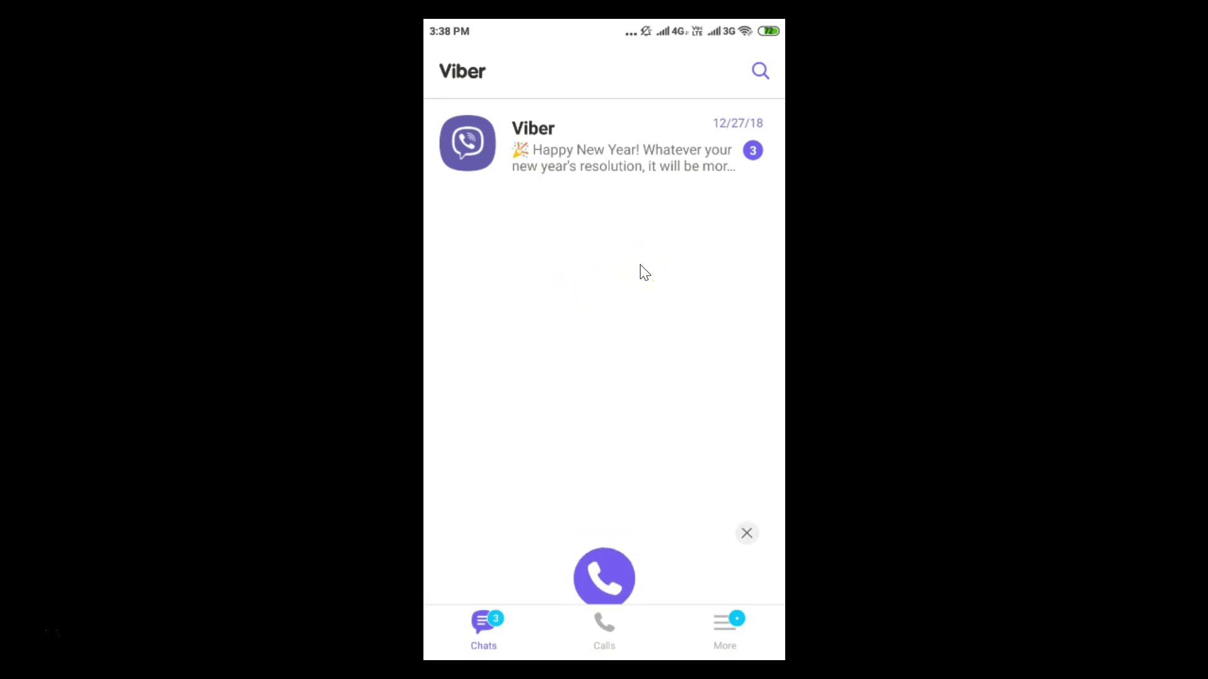
pyautogui.click(629, 292)
pyautogui.click(717, 646)
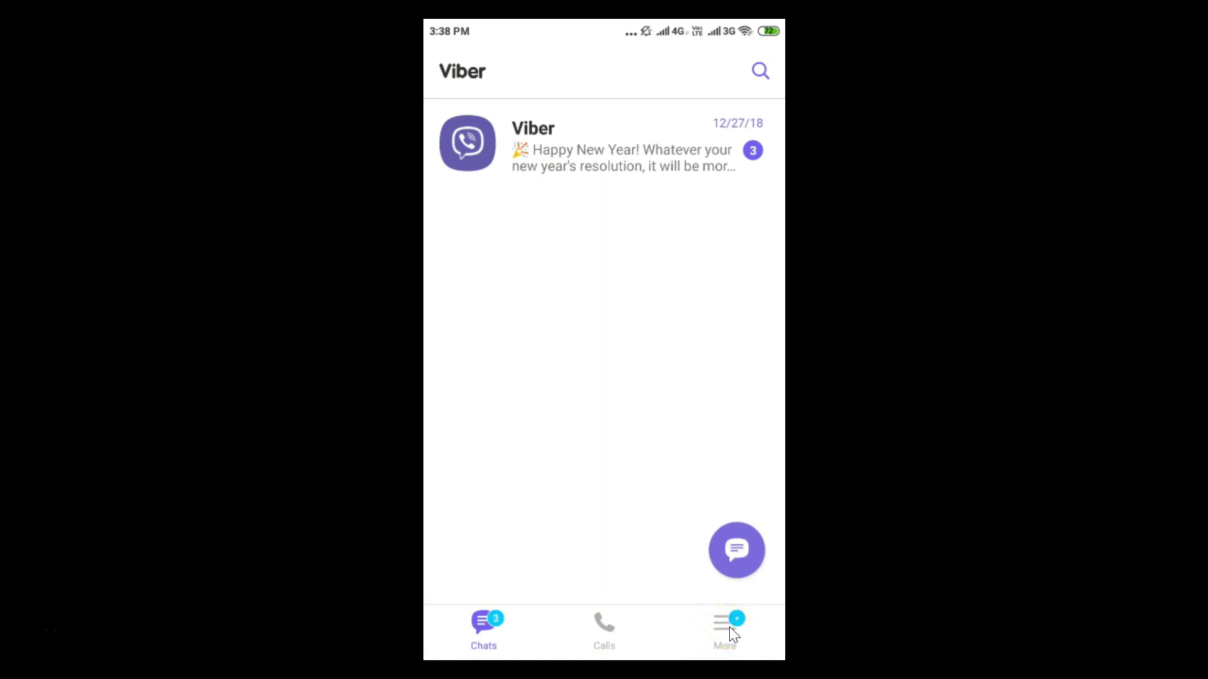
# Step: Go to More > Settings > Appearance in Viber
pyautogui.click(730, 633)
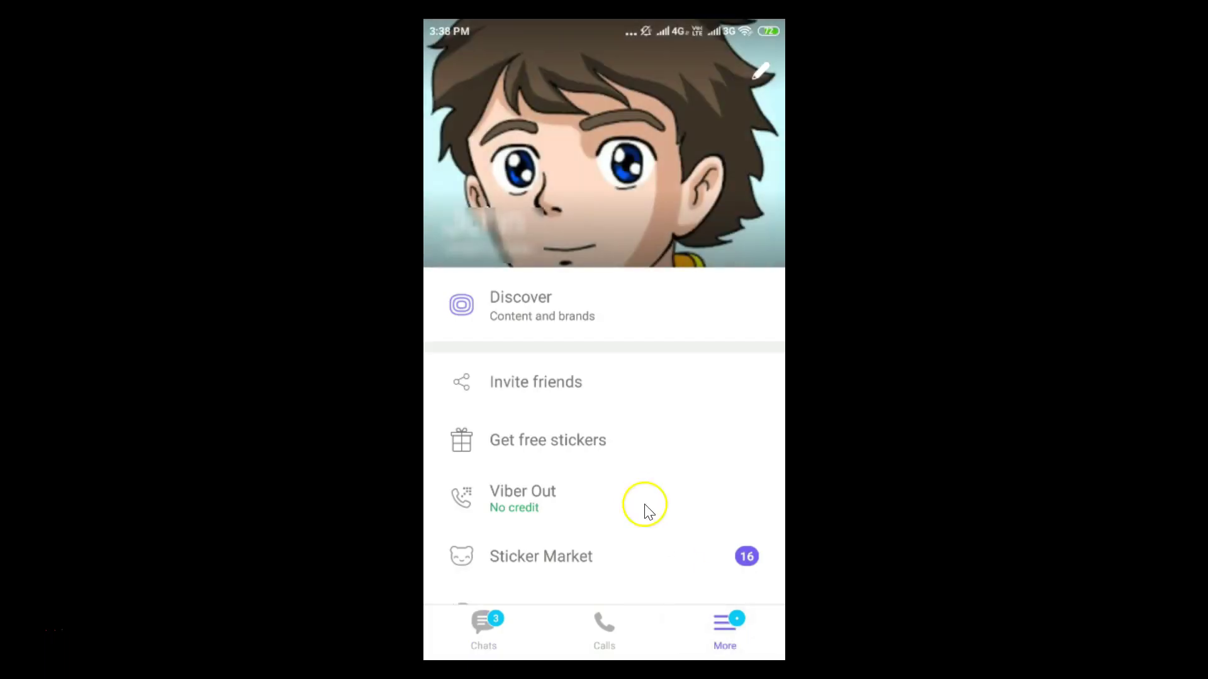
pyautogui.scroll(-5, 638, 498)
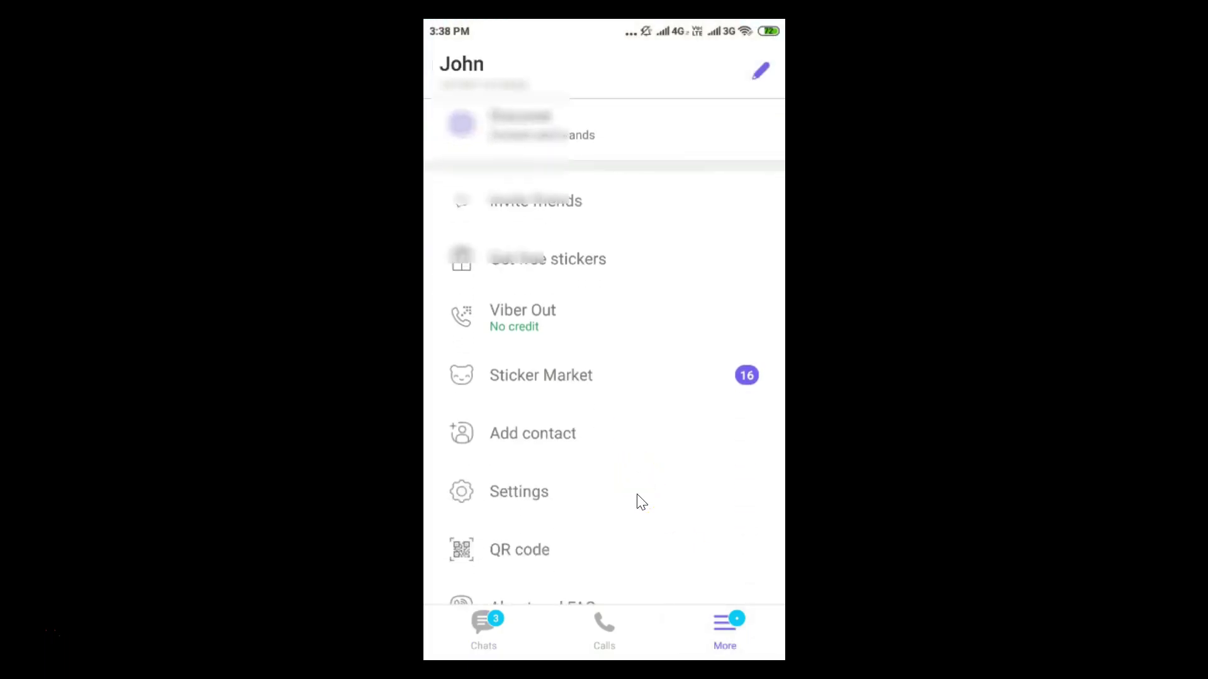
pyautogui.click(517, 401)
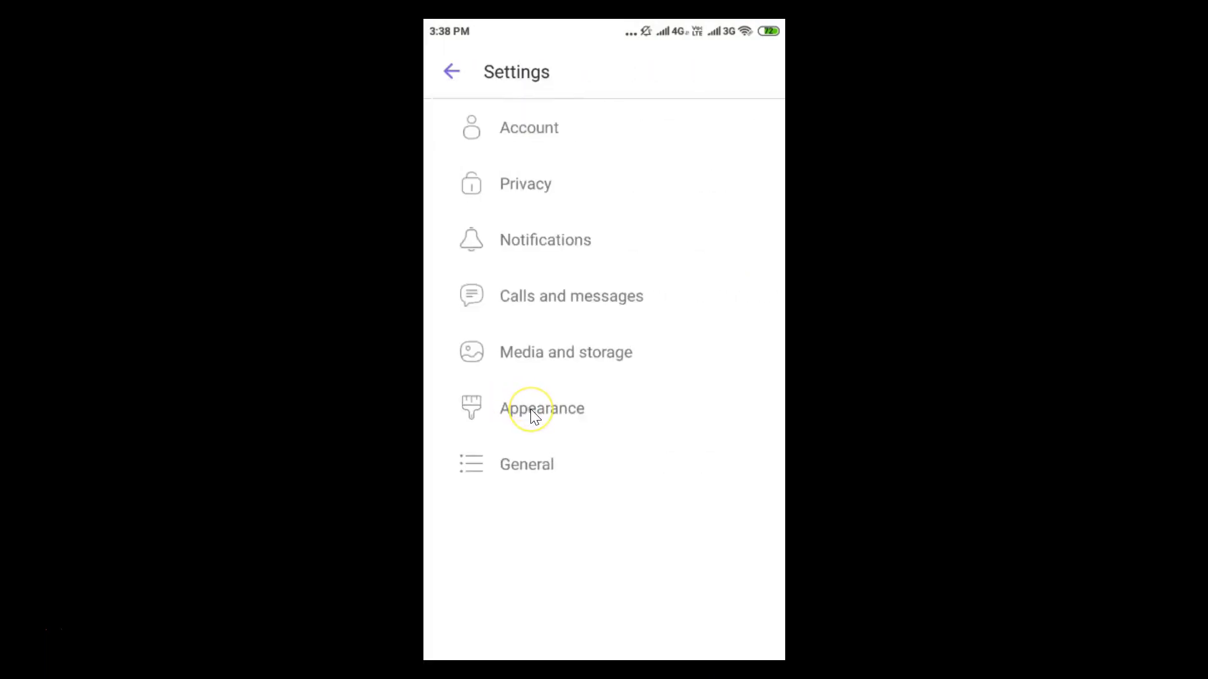
pyautogui.click(530, 408)
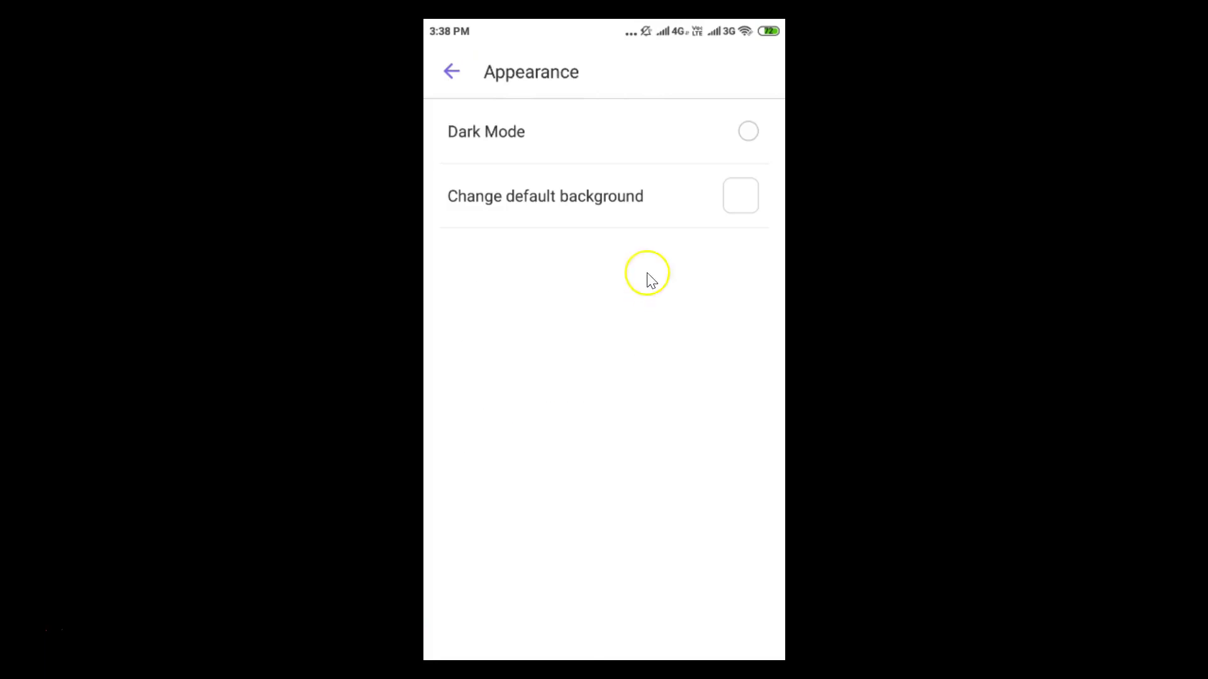
# Step: Turn on Dark Mode, then set Viber automatic backup to Off and confirm
pyautogui.click(747, 132)
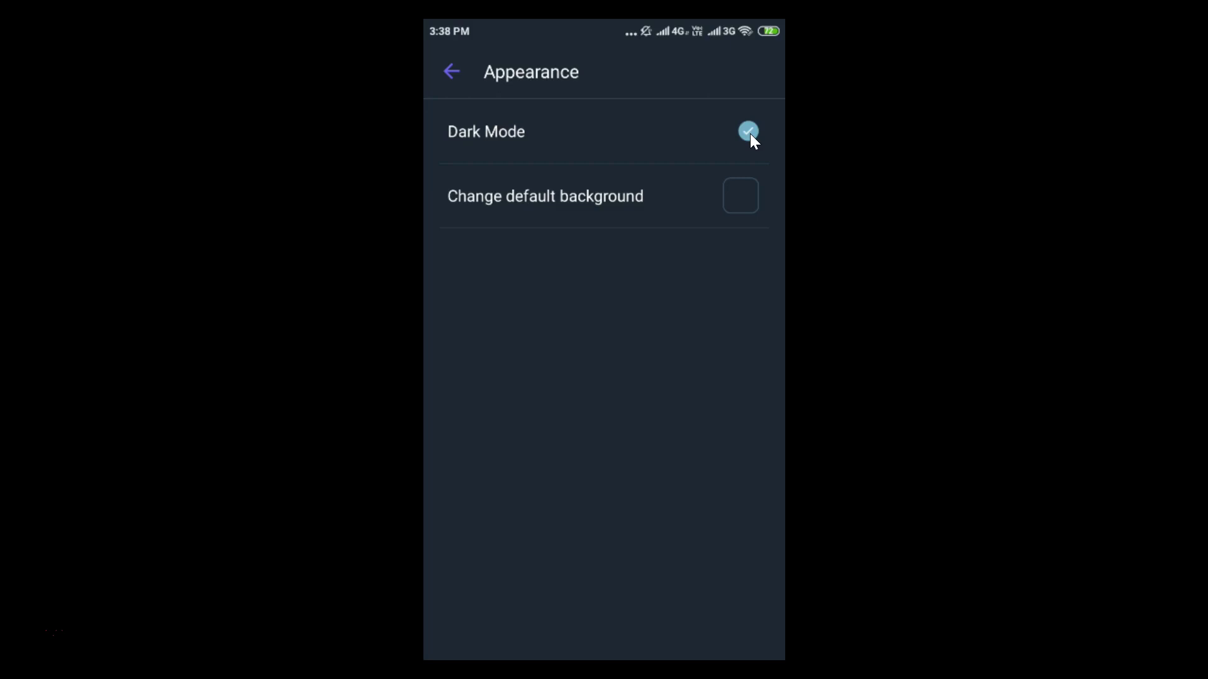
pyautogui.click(446, 73)
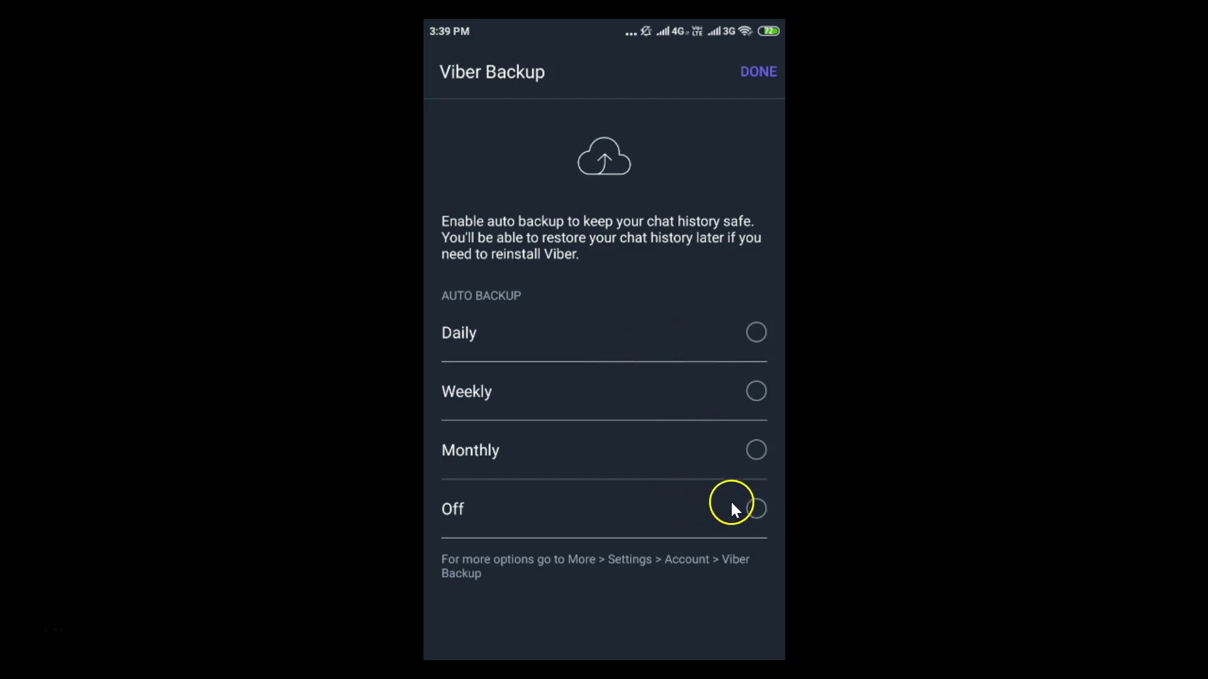
pyautogui.click(746, 510)
pyautogui.click(761, 73)
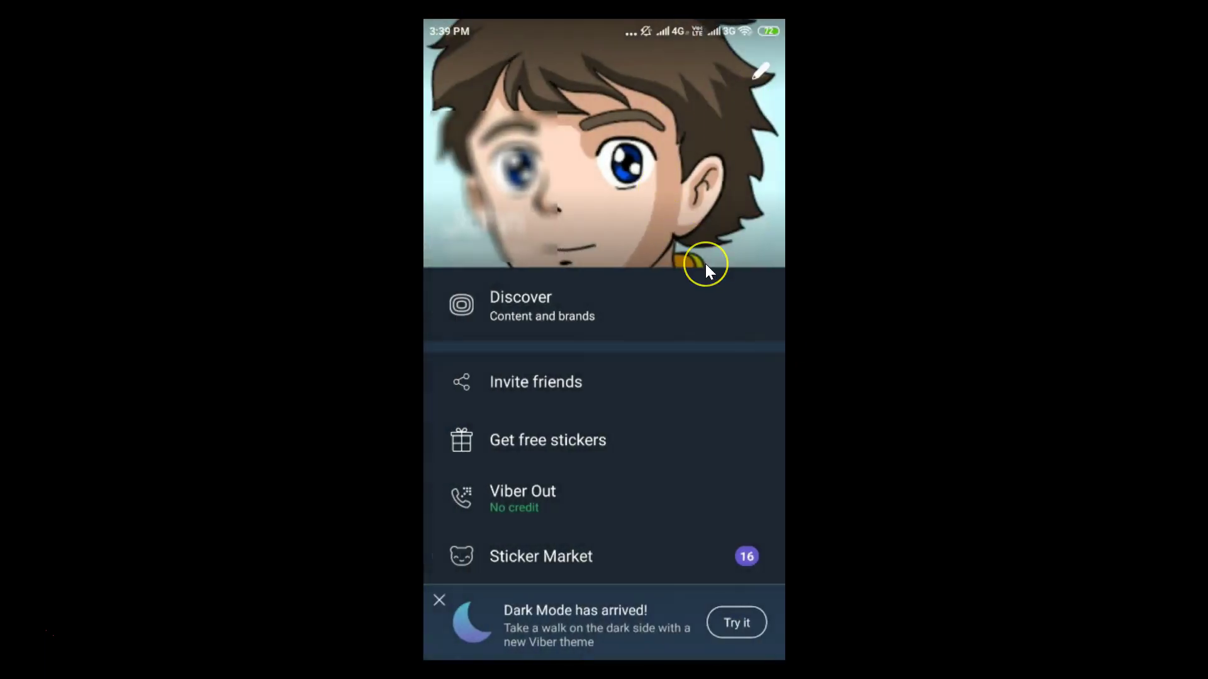
pyautogui.scroll(-5, 709, 272)
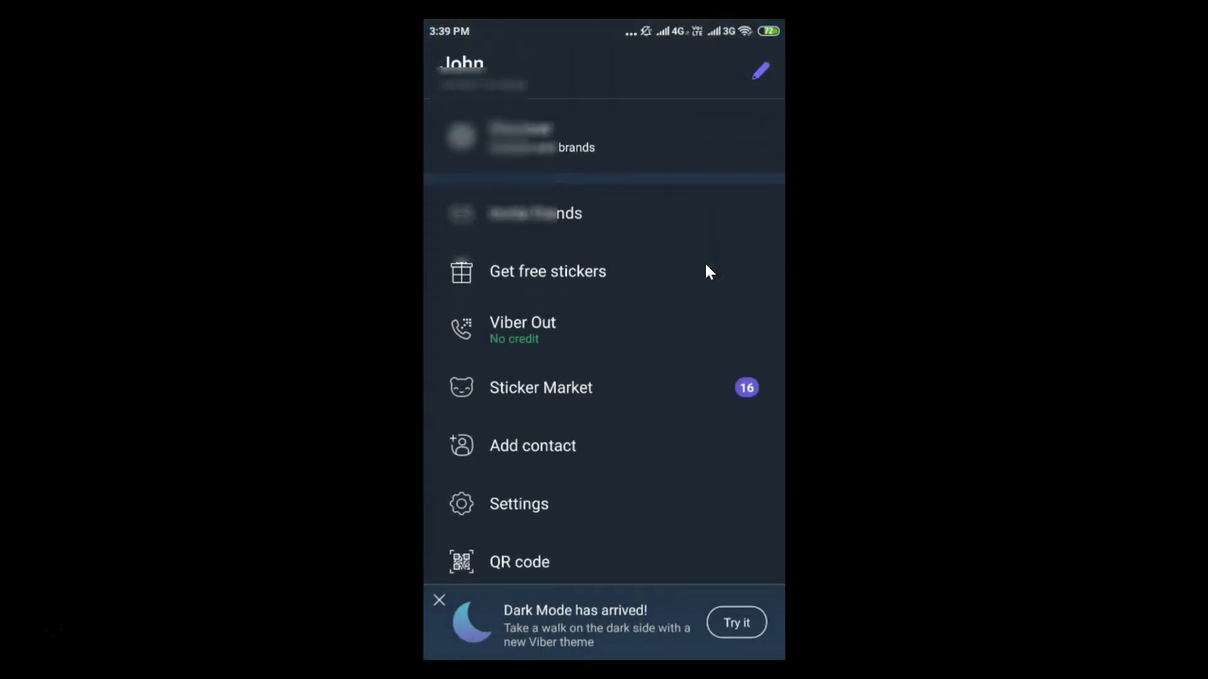
# Step: Close the Dark Mode banner on the More page and return to Chats
pyautogui.click(559, 623)
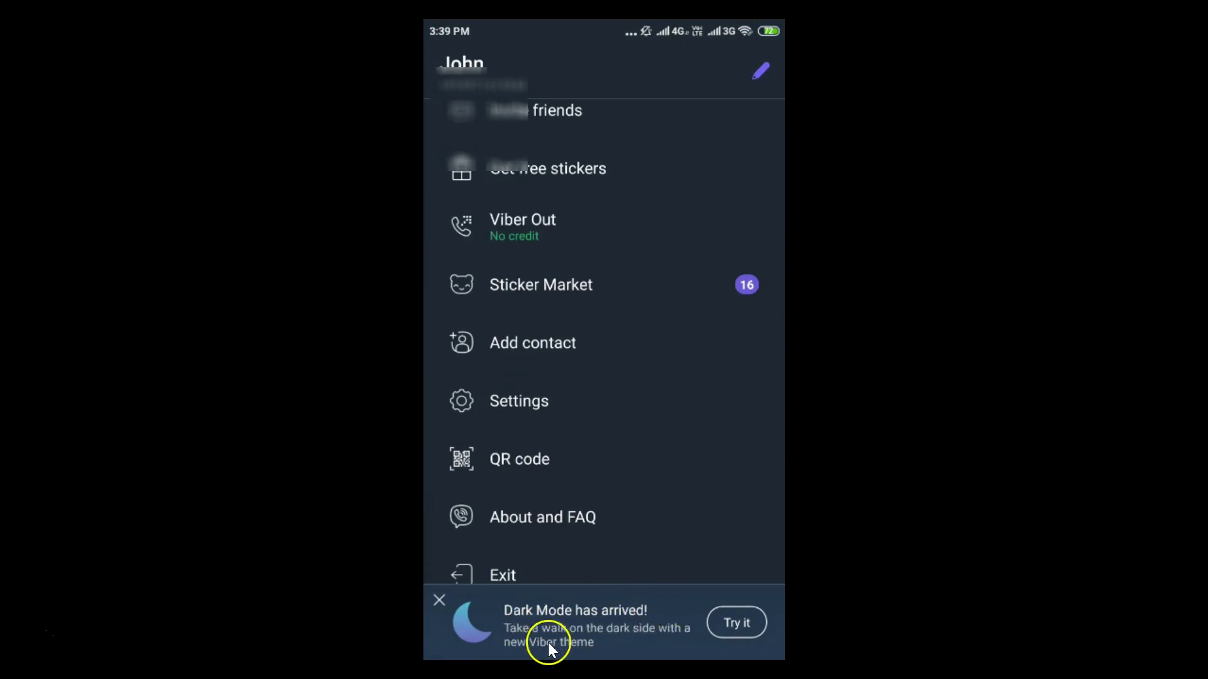
pyautogui.click(439, 601)
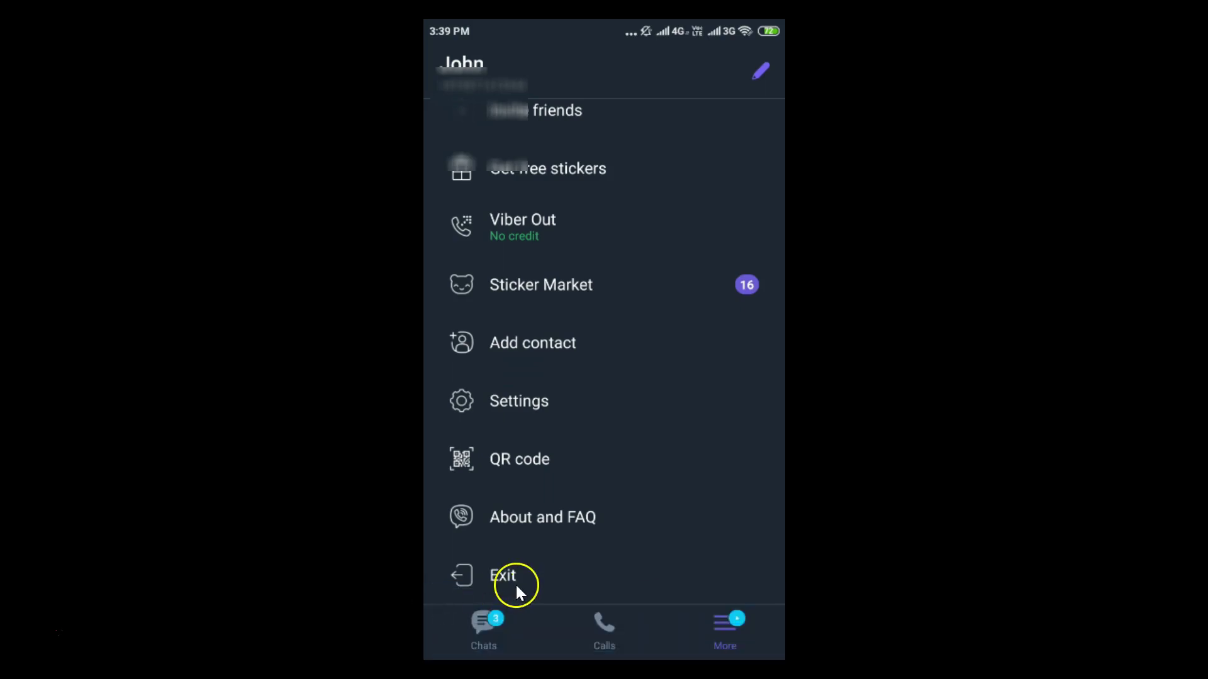
pyautogui.click(496, 629)
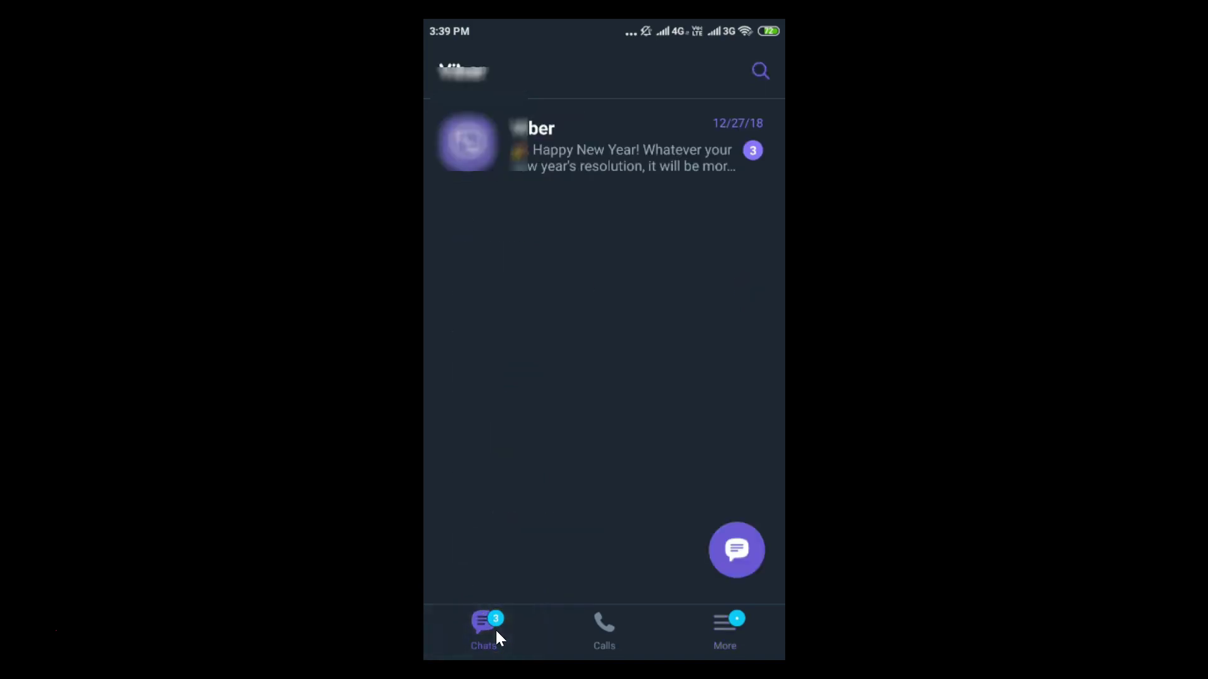